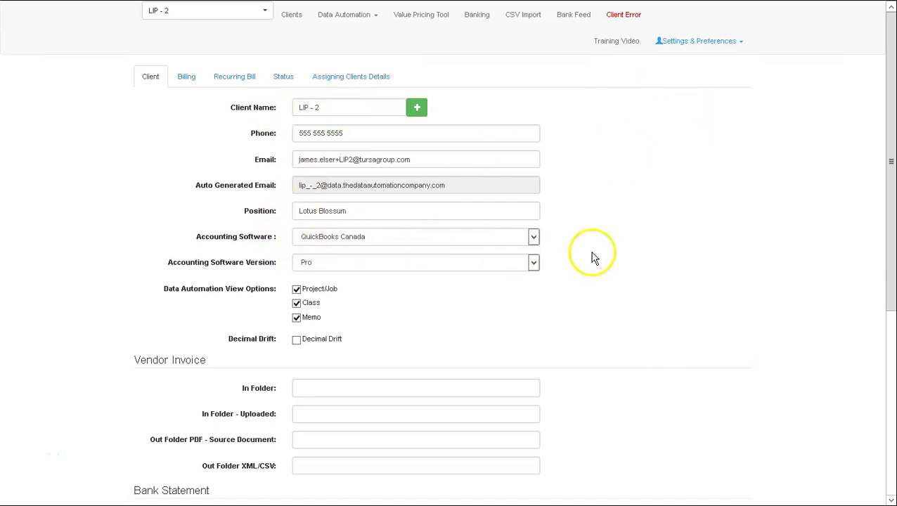
# Enter the QuickBooks Canada username and password in the Data Automation app and submit them.
pyautogui.scroll(-4, 736, 380)
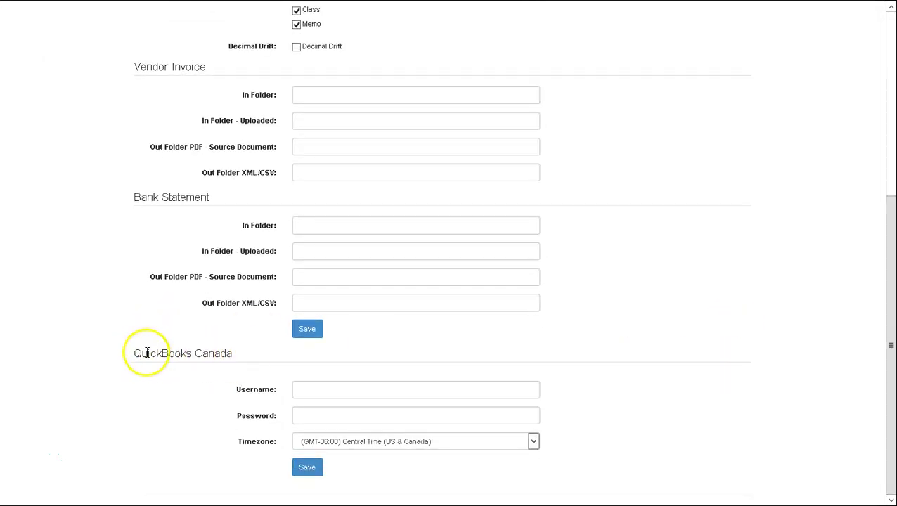
pyautogui.click(333, 390)
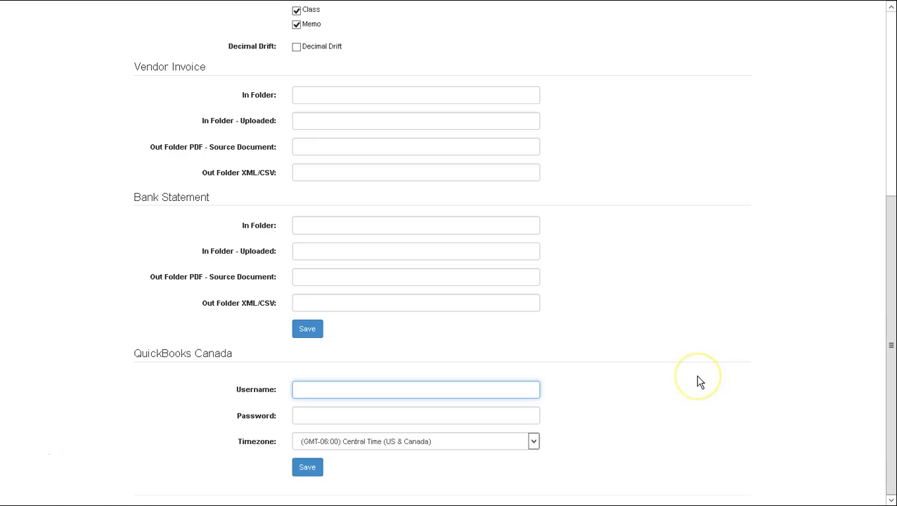
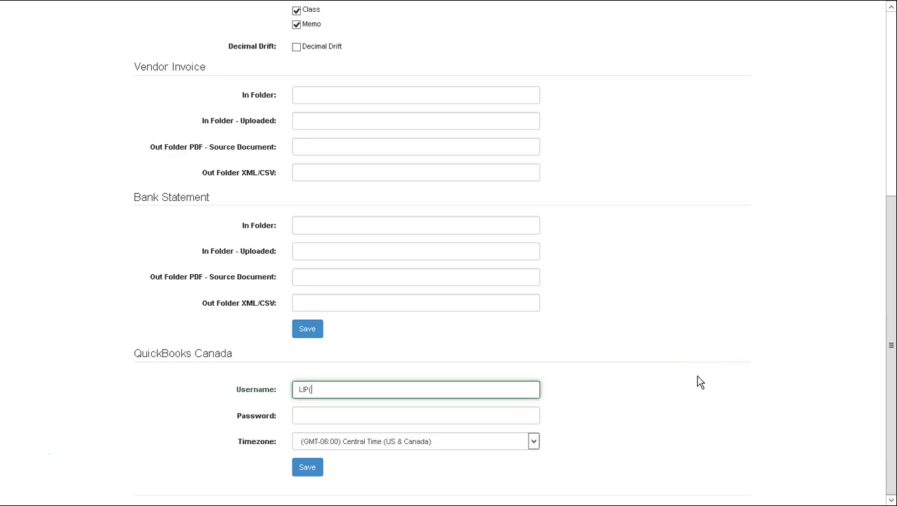
pyautogui.press('Tab')
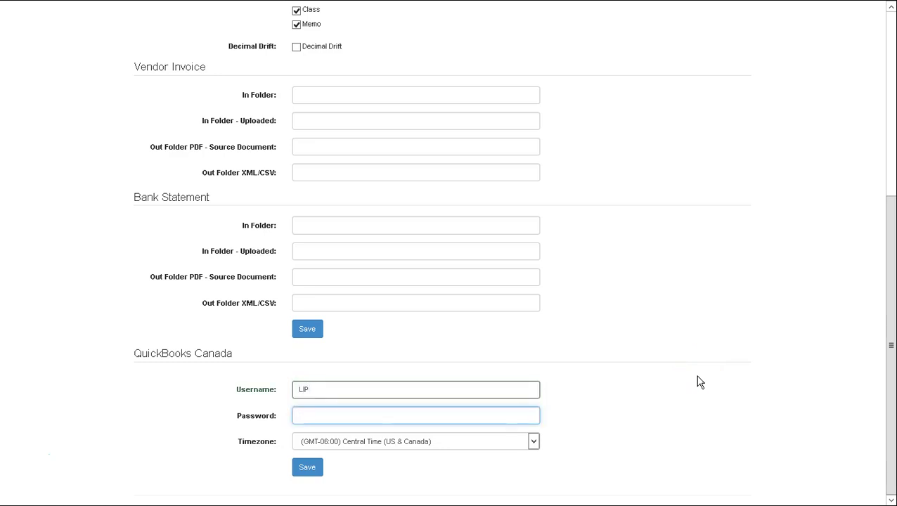
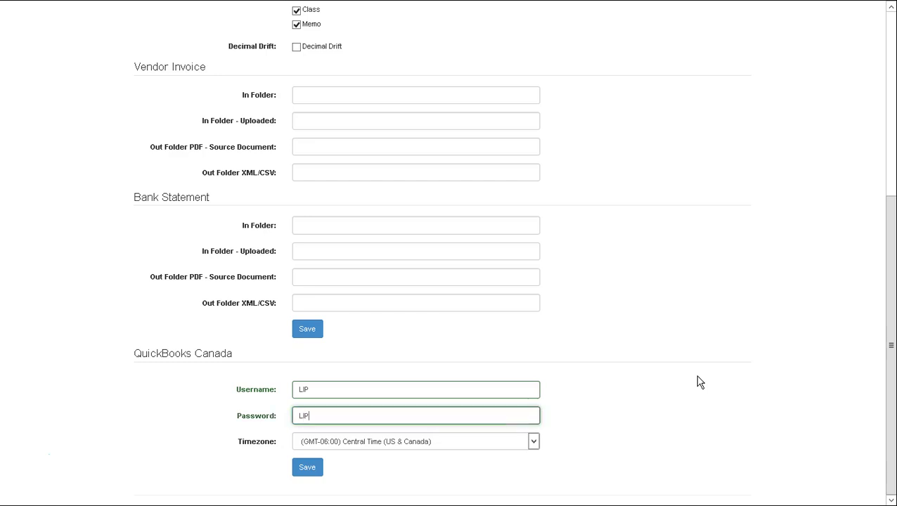
pyautogui.press('Return')
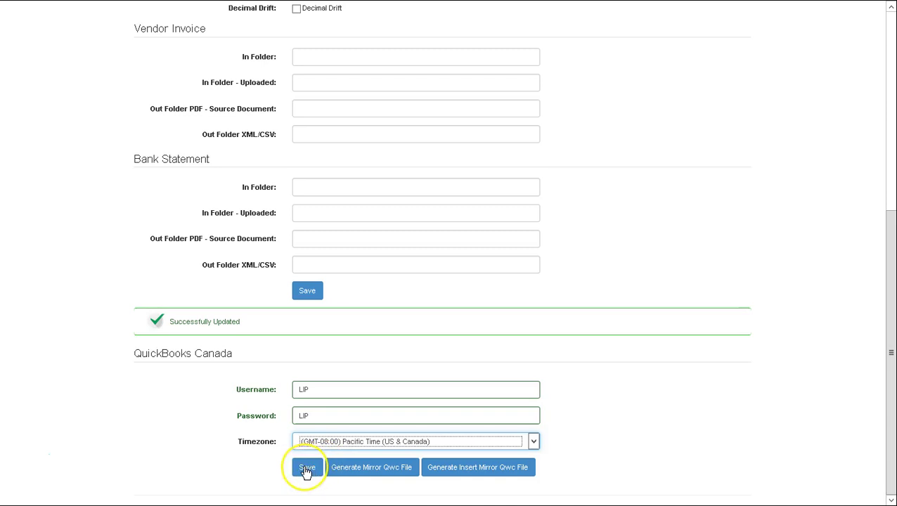
# Save the QuickBooks Canada settings, then download lip_-_2_live1_mirror.qwc and lip_-_2_live1_insert_mirror.qwc.
pyautogui.click(307, 469)
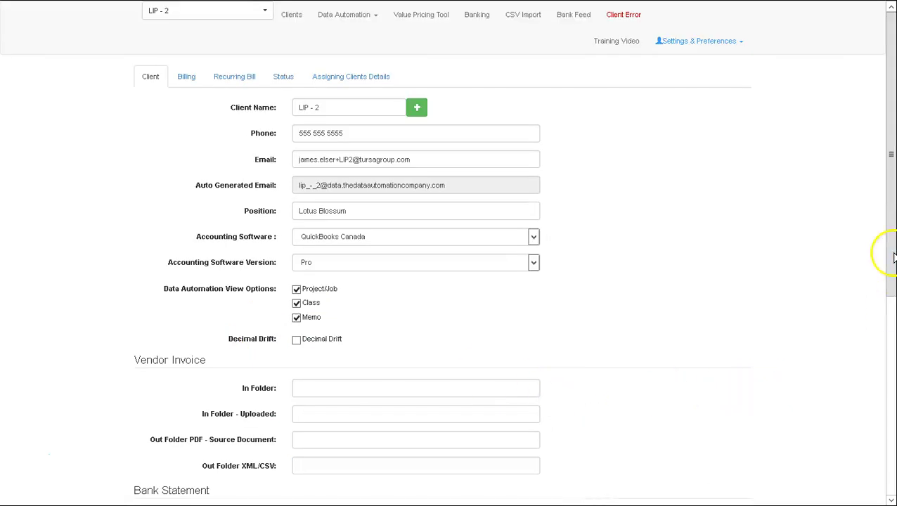
pyautogui.moveTo(887, 272); pyautogui.dragTo(881, 494)
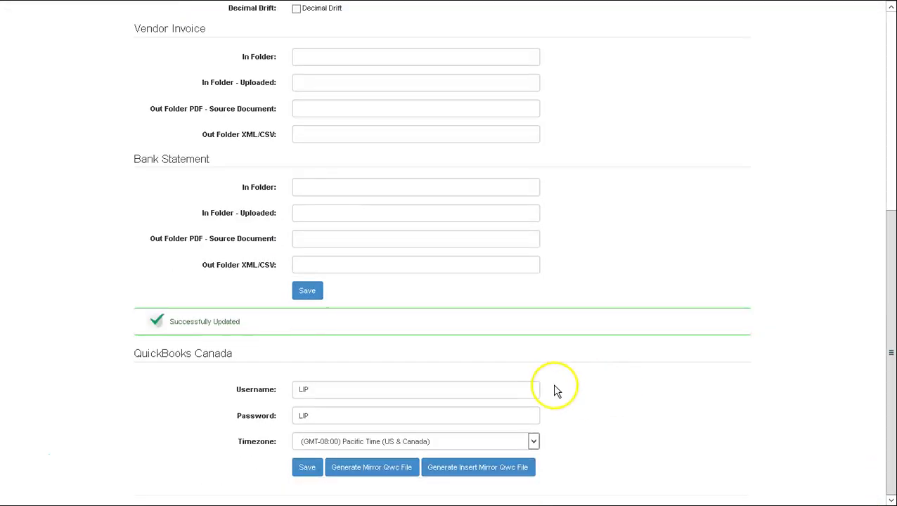
pyautogui.click(366, 473)
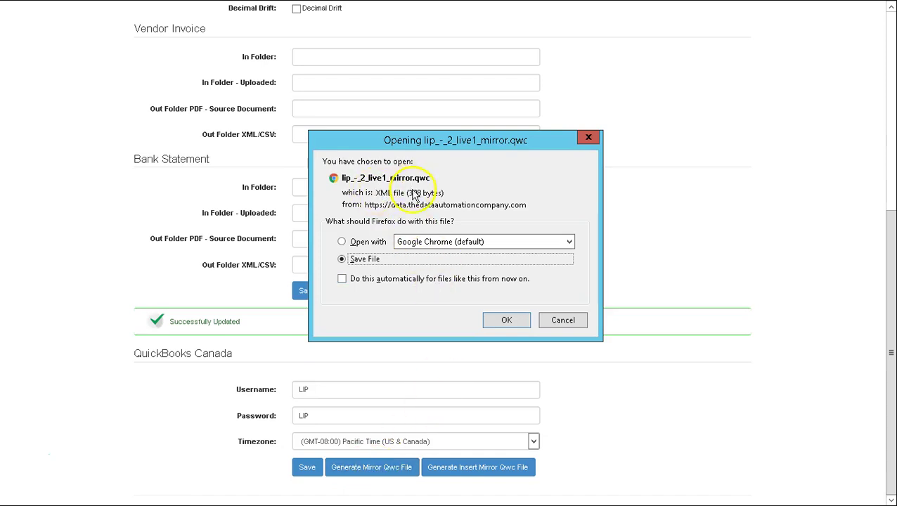
pyautogui.click(512, 322)
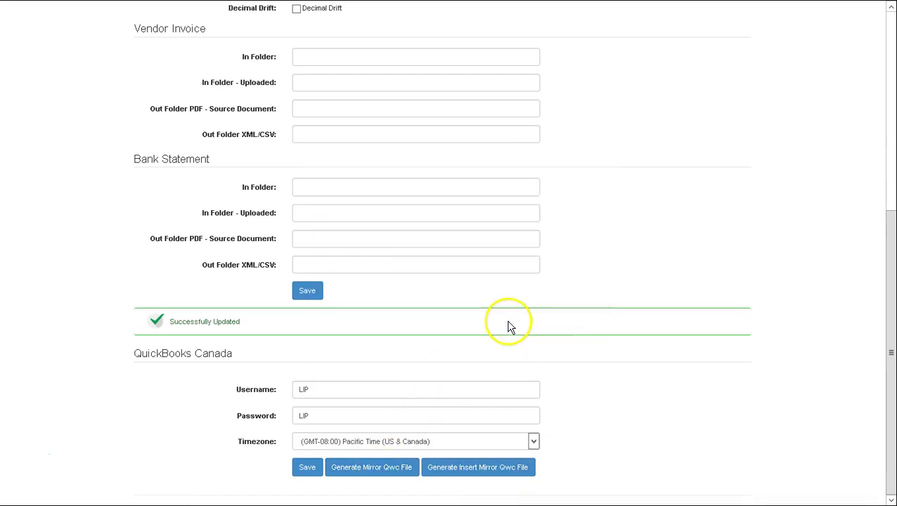
pyautogui.click(477, 470)
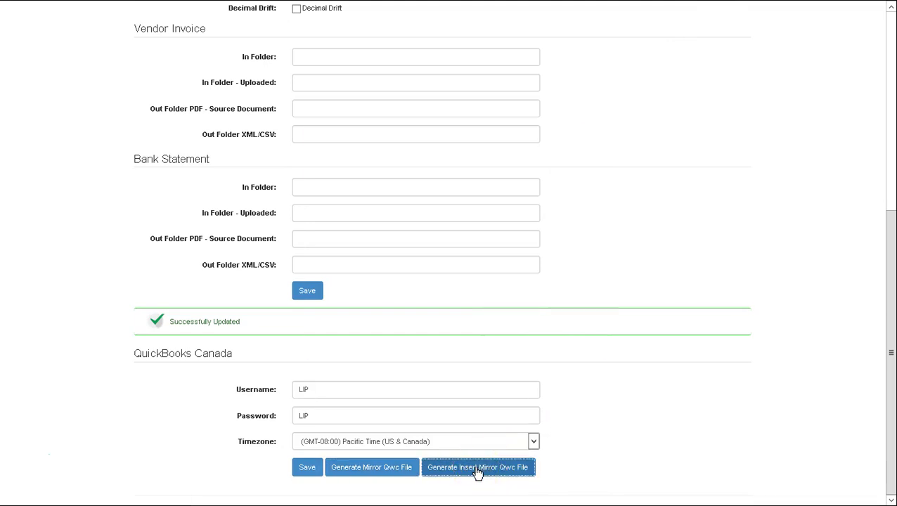
pyautogui.click(507, 321)
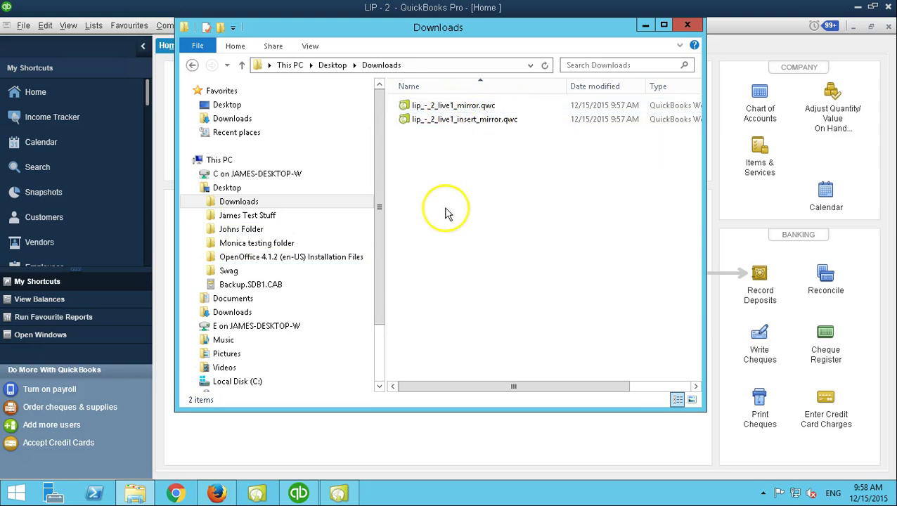
# Add lip_-_2_live1_mirror.qwc from Downloads as a new application in Web Connector.
pyautogui.click(337, 494)
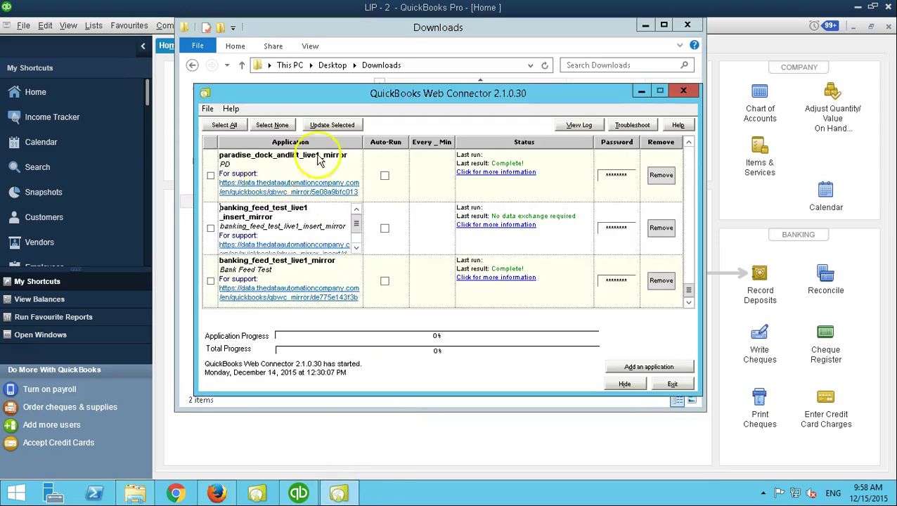
pyautogui.click(658, 368)
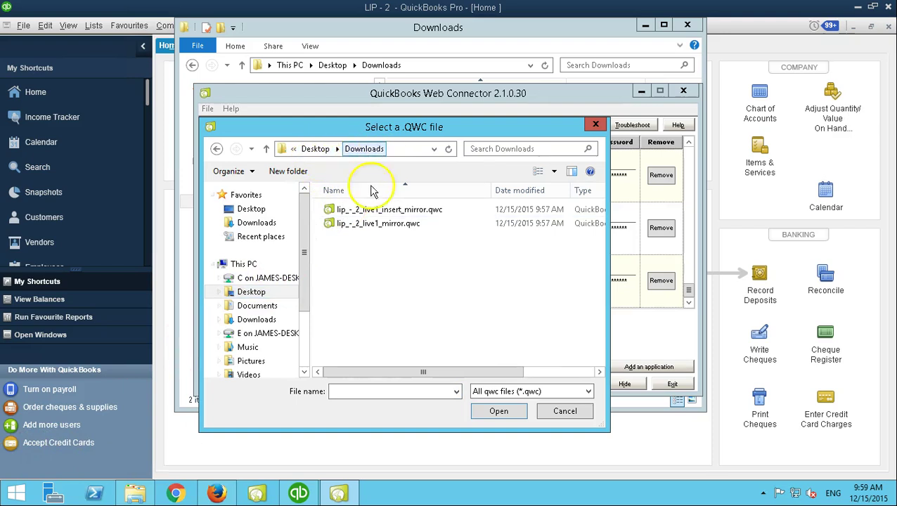
pyautogui.click(345, 229)
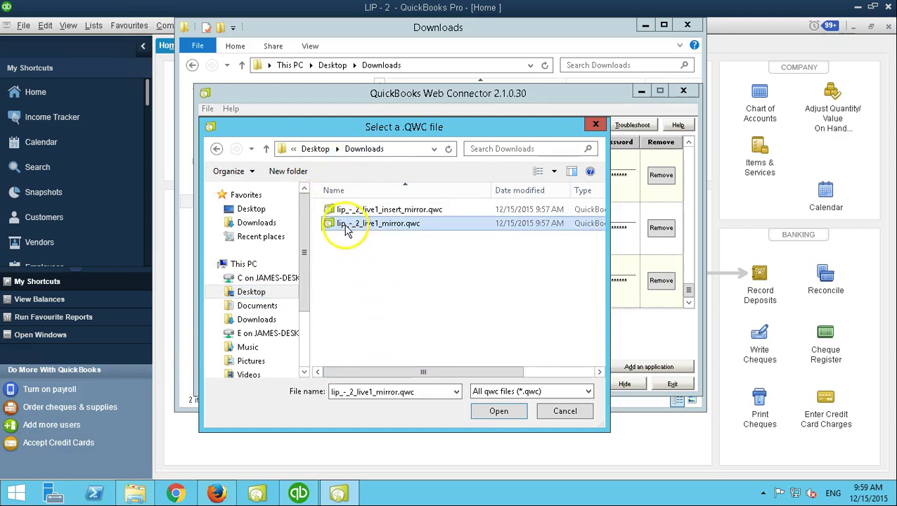
pyautogui.click(499, 411)
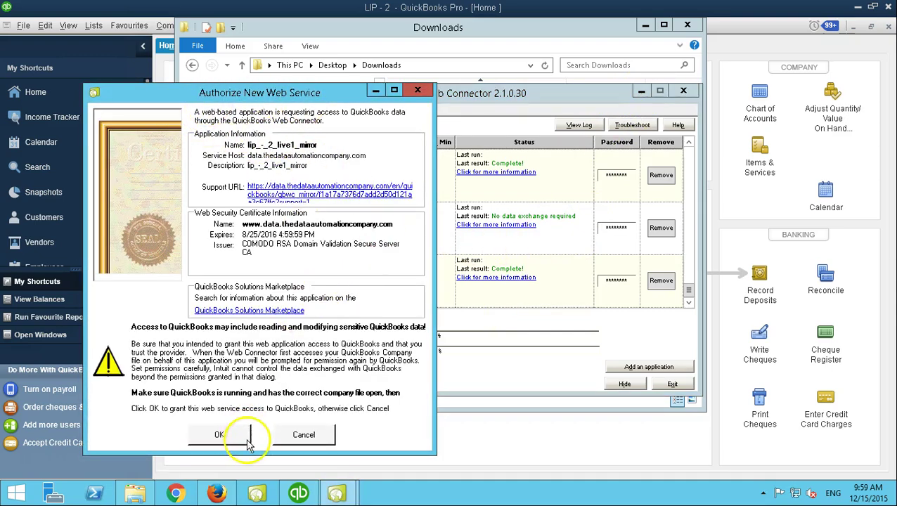
# Authorize the lip_-_2_live1_mirror web service with 'Yes, prompt each time' QuickBooks access.
pyautogui.click(220, 436)
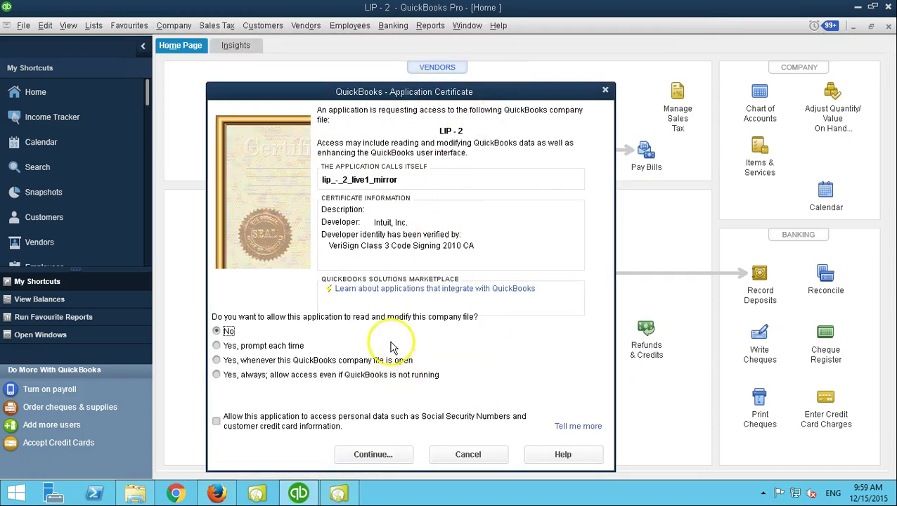
pyautogui.click(218, 346)
pyautogui.click(371, 454)
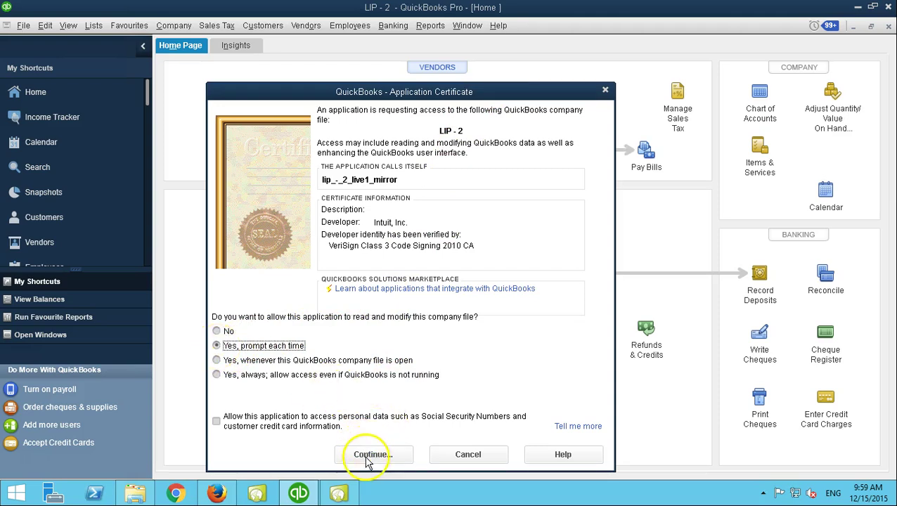
pyautogui.click(370, 274)
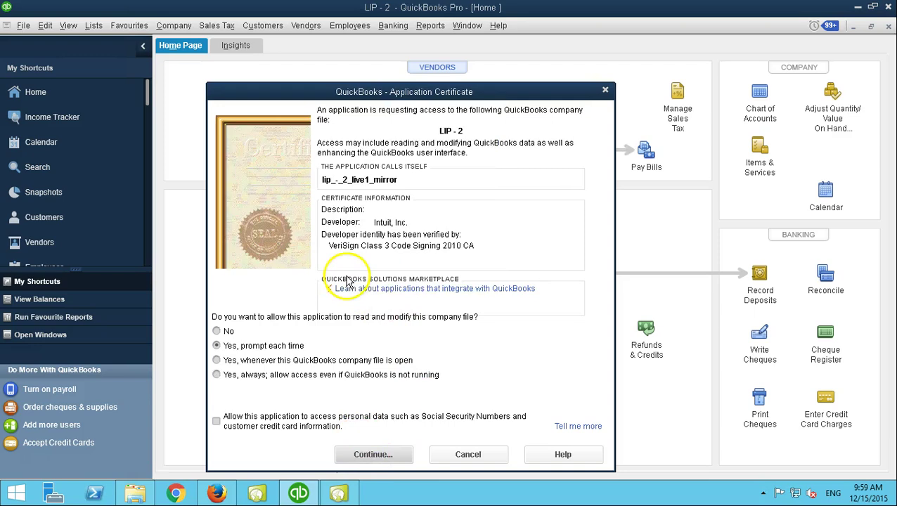
pyautogui.click(338, 492)
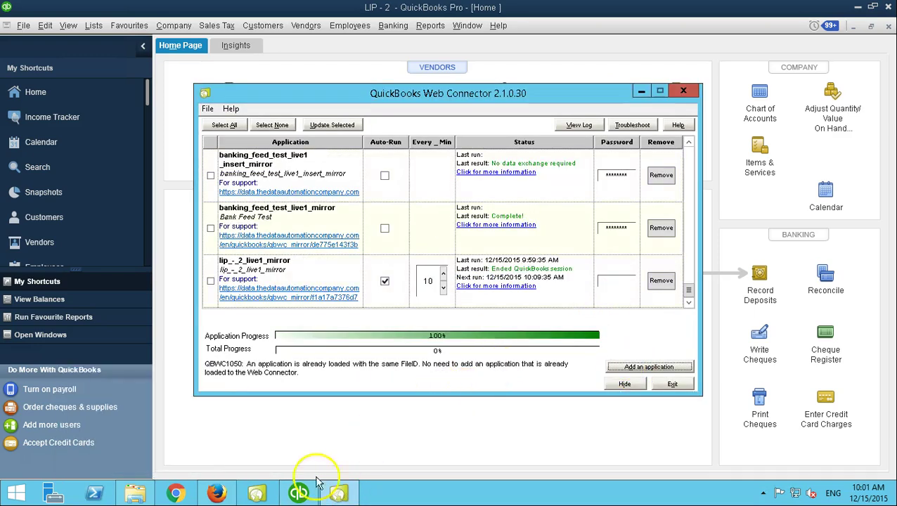
# Add lip_-_2_live1_insert_mirror.qwc from Desktop > Downloads to Web Connector.
pyautogui.click(649, 368)
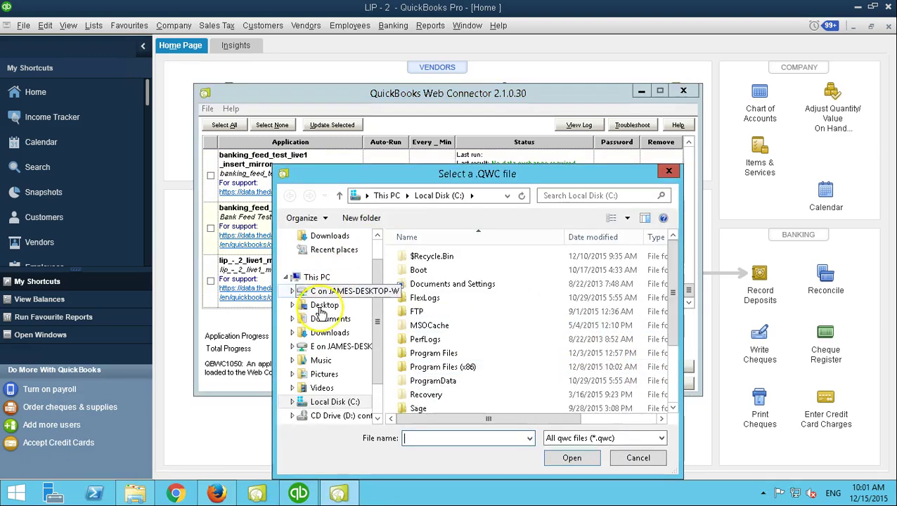
pyautogui.click(322, 307)
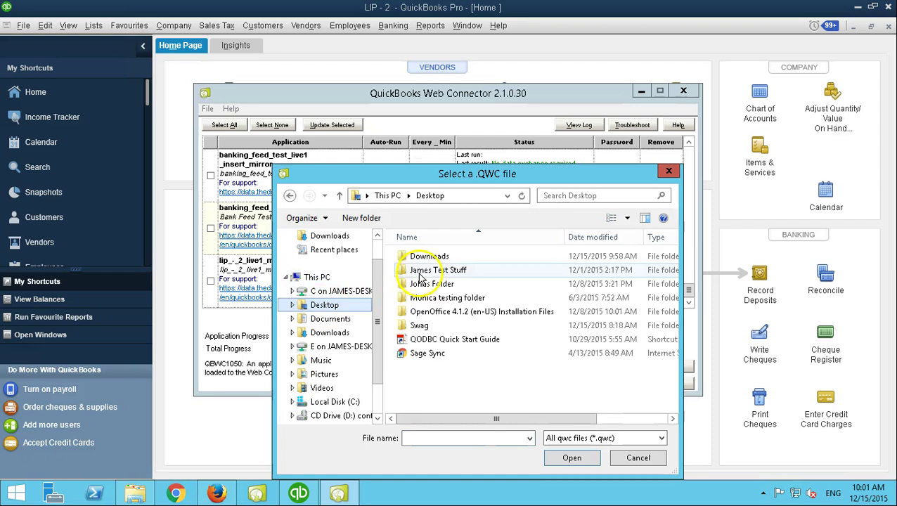
pyautogui.doubleClick(425, 257)
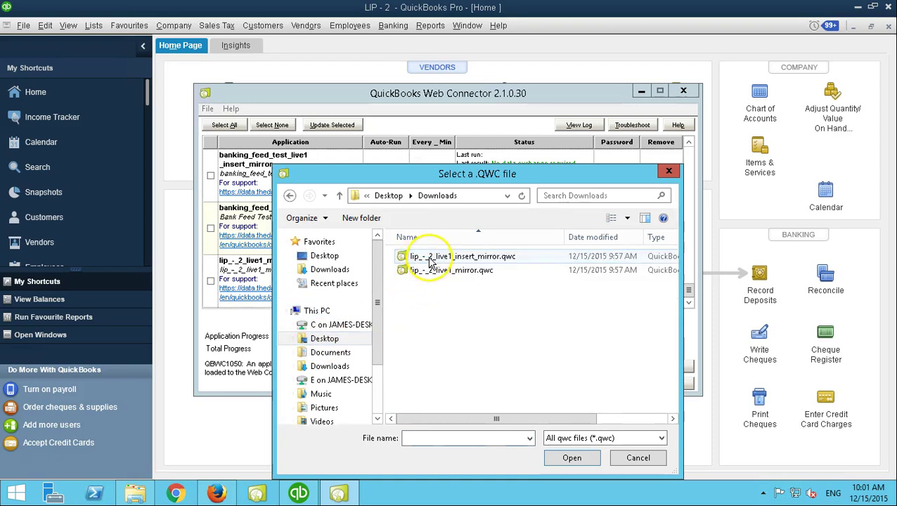
pyautogui.click(430, 258)
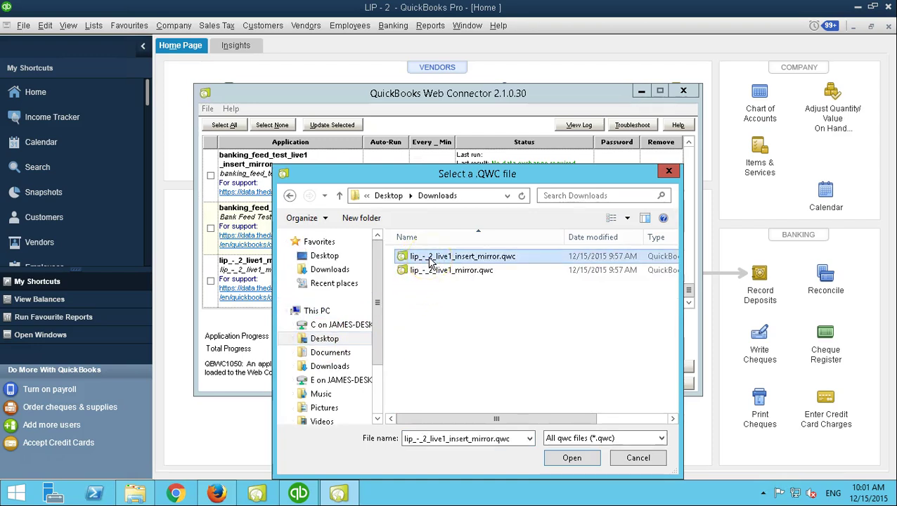
pyautogui.click(571, 459)
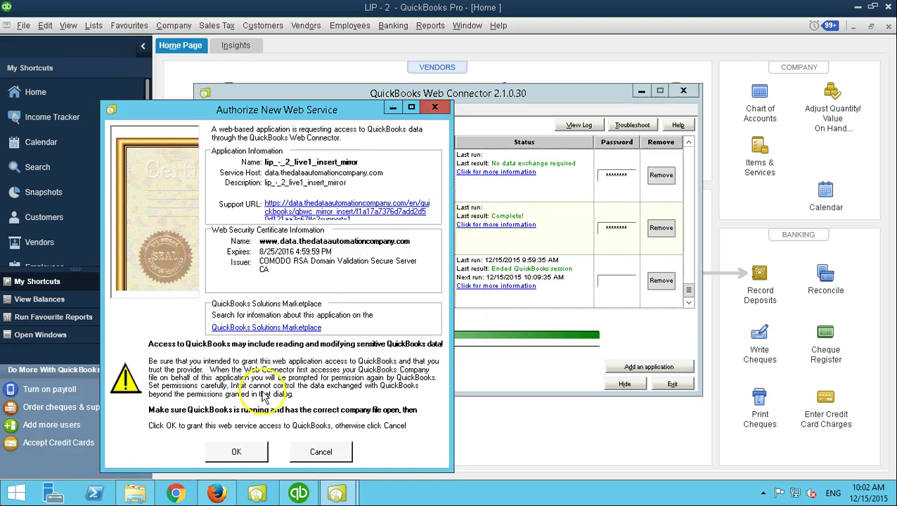
# Authorize lip_-_2_live1_insert_mirror with 'Yes, prompt each time' access to company file LIP - 2.
pyautogui.click(238, 452)
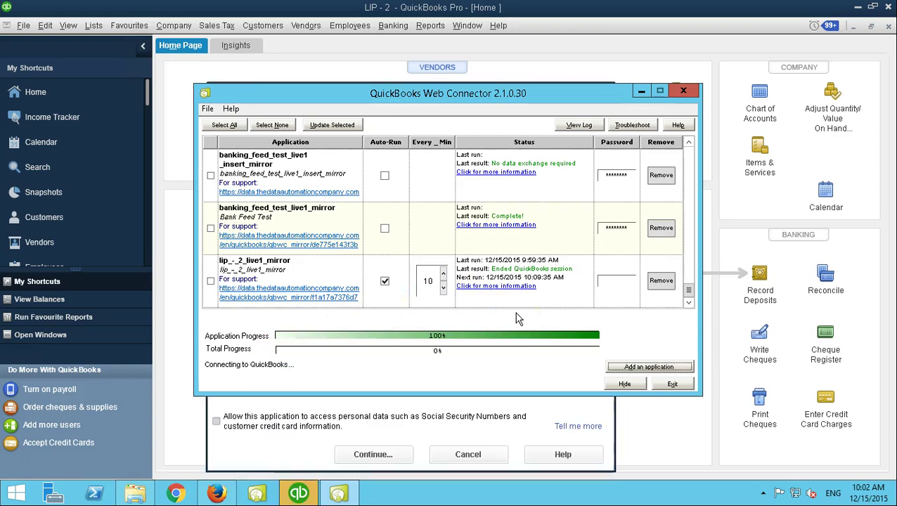
pyautogui.click(415, 419)
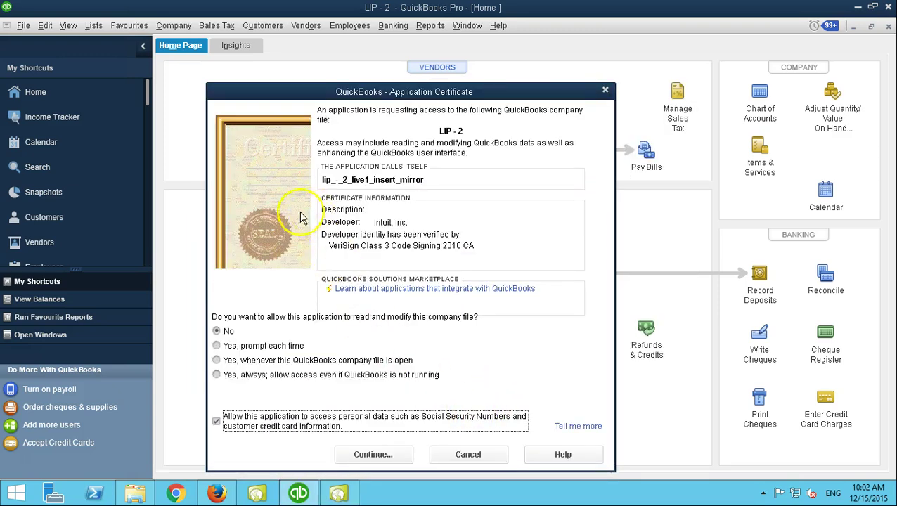
pyautogui.click(236, 347)
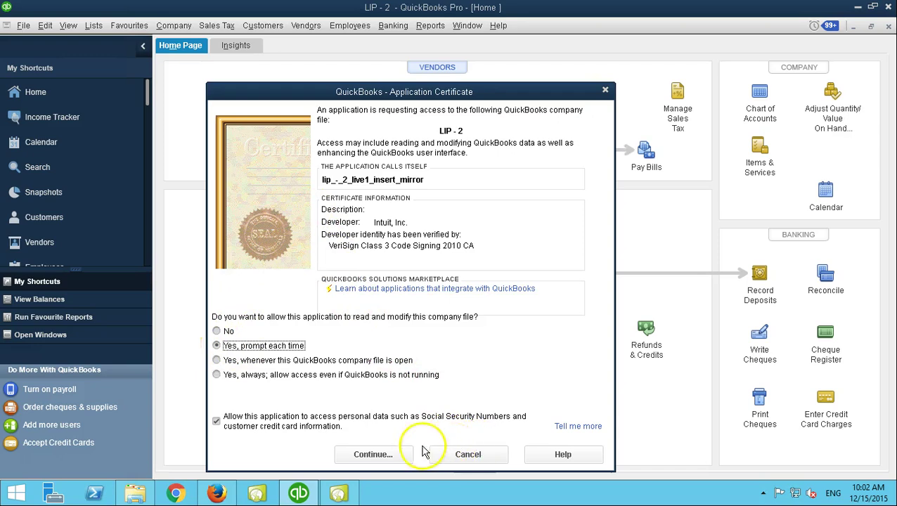
pyautogui.click(386, 457)
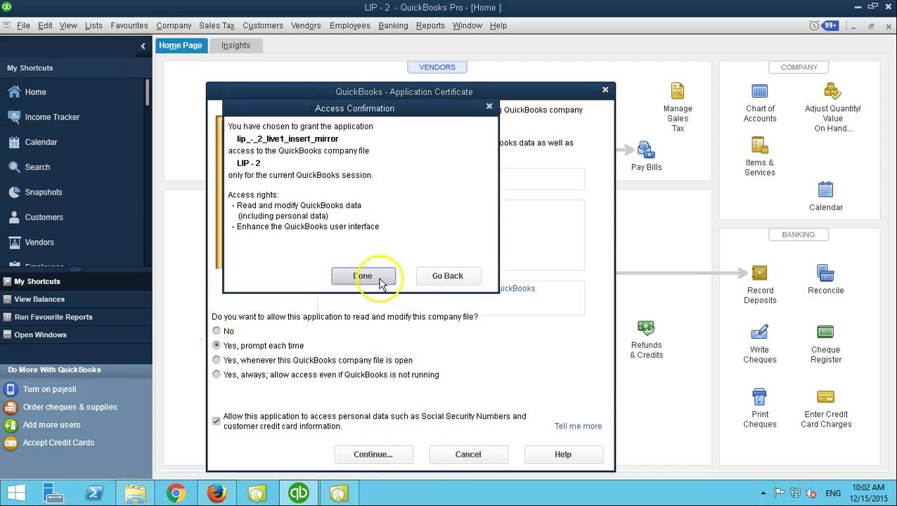
pyautogui.click(362, 276)
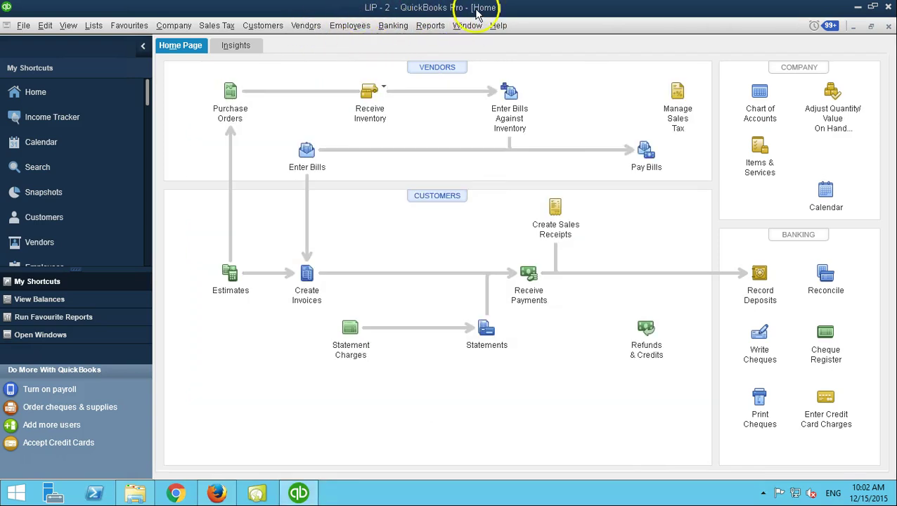
# Turn off Auto-Run for lip_-_2_live1_mirror and lip_-_2_live1_insert_mirror.
pyautogui.click(257, 496)
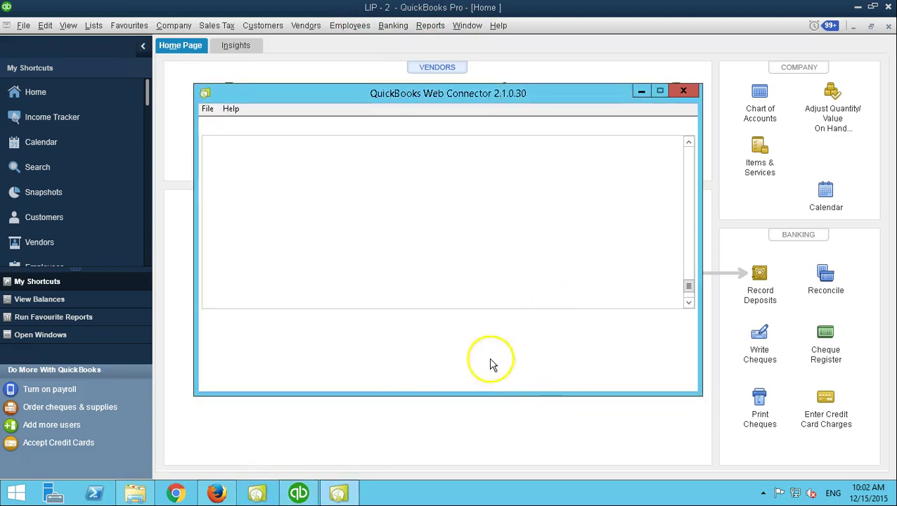
pyautogui.click(688, 303)
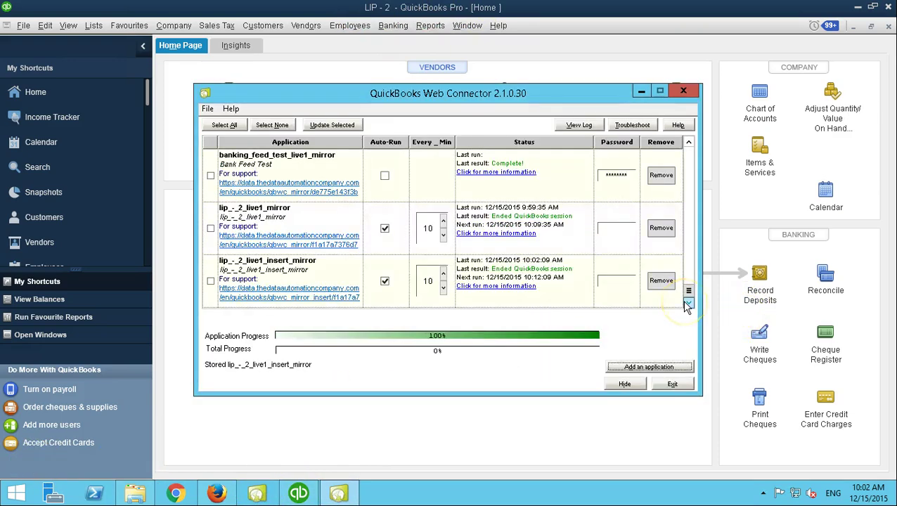
pyautogui.click(384, 280)
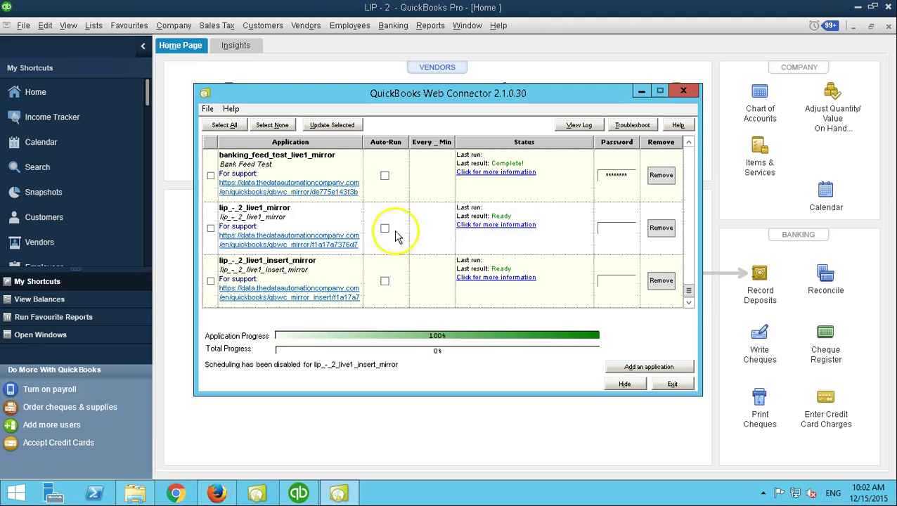
# Enter and save the passwords for both lip_-_2_live1_mirror and lip_-_2_live1_insert_mirror.
pyautogui.click(619, 226)
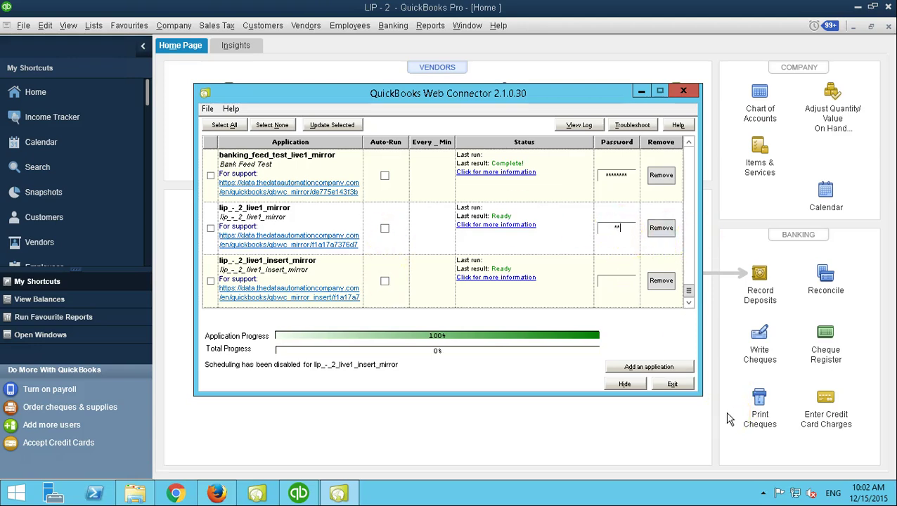
pyautogui.press('Return')
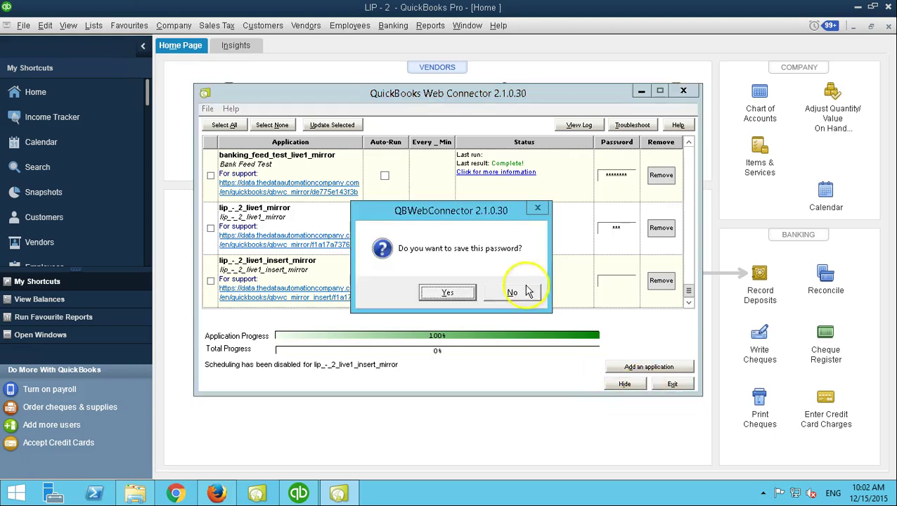
pyautogui.click(446, 292)
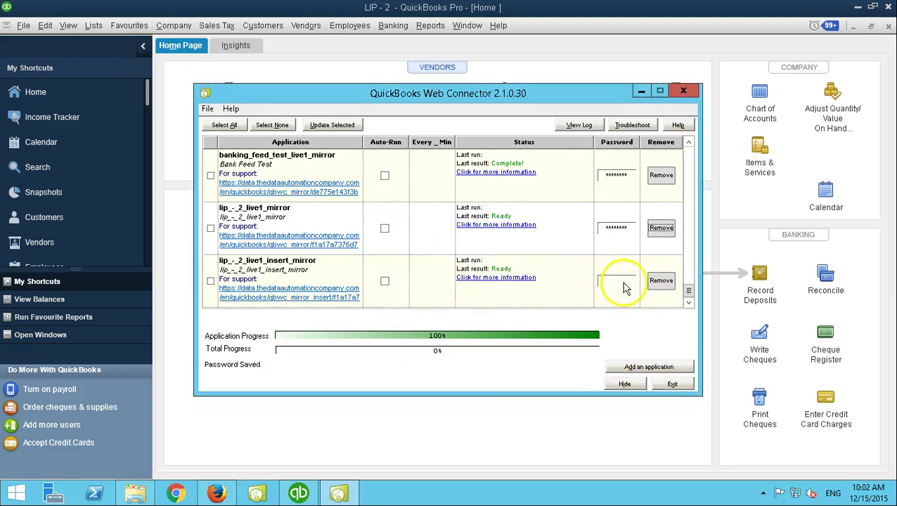
pyautogui.click(624, 285)
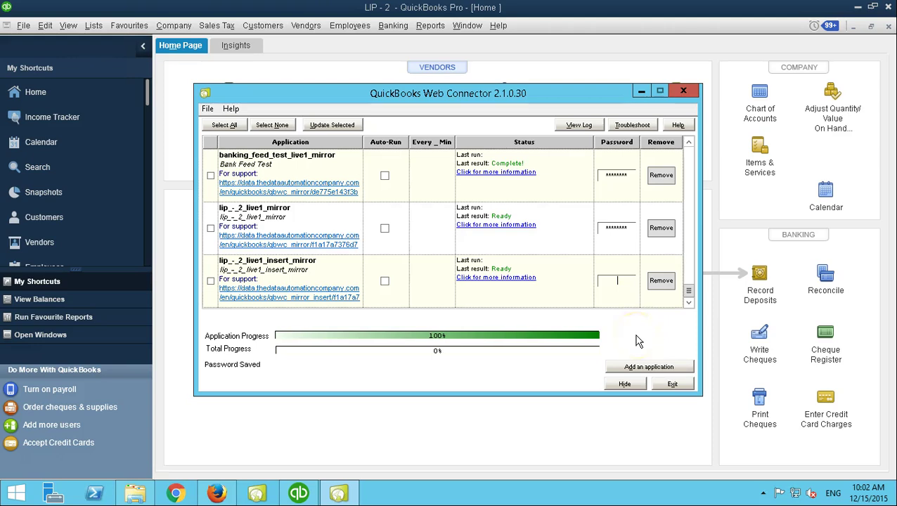
pyautogui.press('Return')
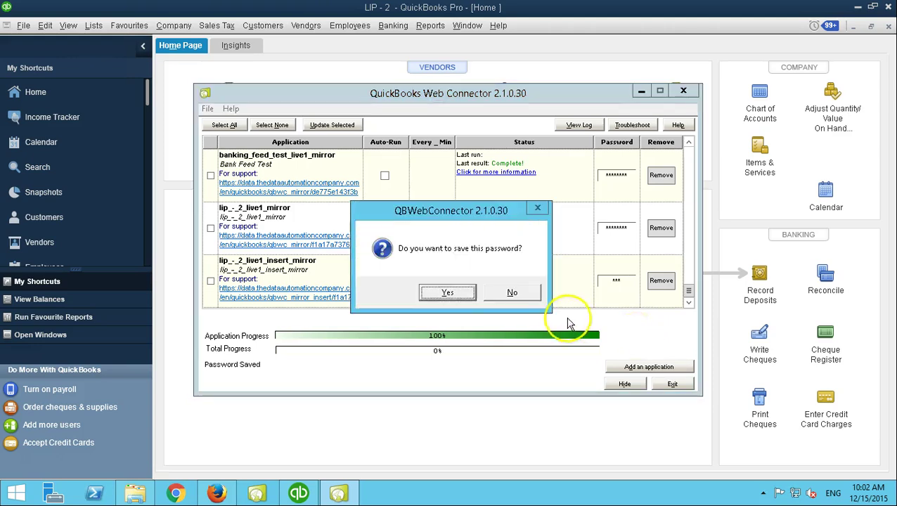
pyautogui.click(446, 293)
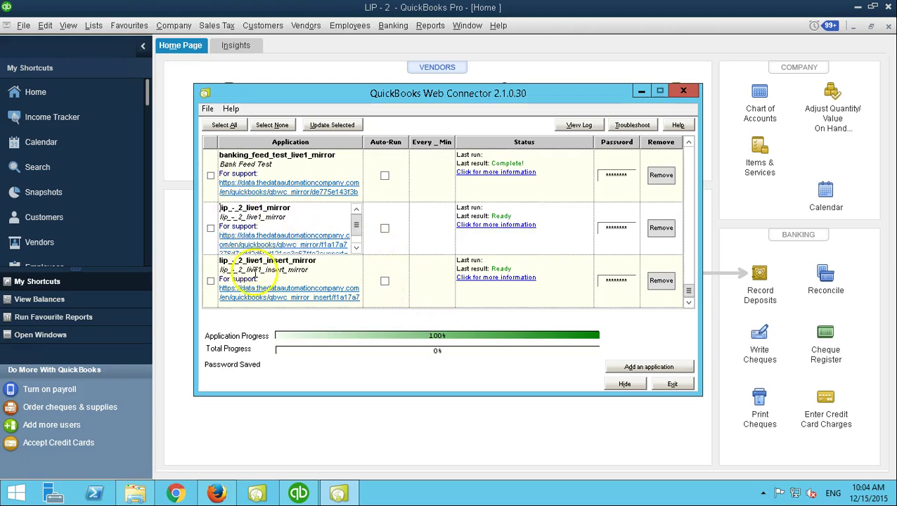
# Tick lip_-_2_live1_mirror and lip_-_2_live1_insert_mirror and run Update Selected.
pyautogui.click(243, 278)
pyautogui.click(211, 231)
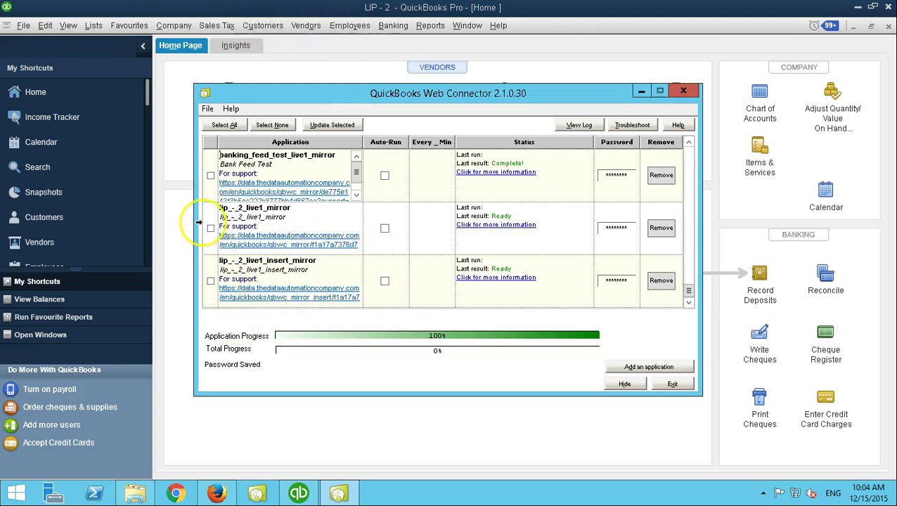
pyautogui.click(211, 282)
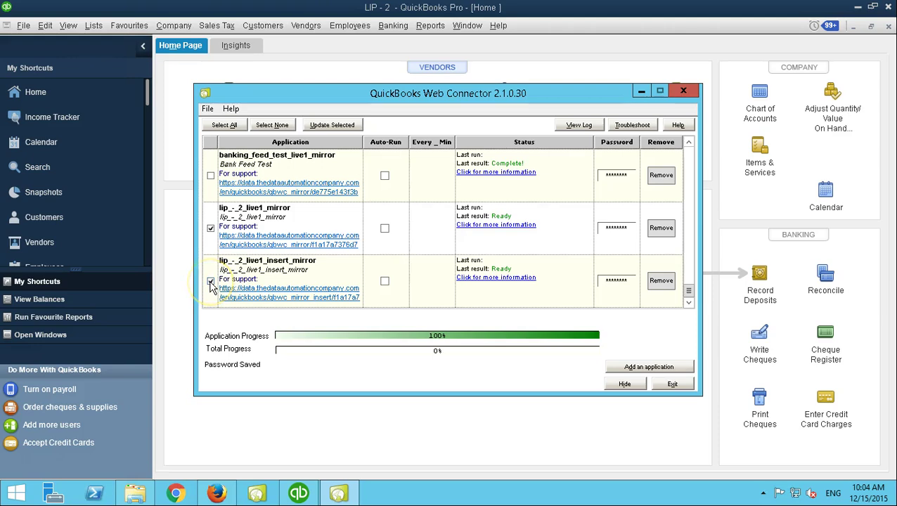
pyautogui.click(331, 127)
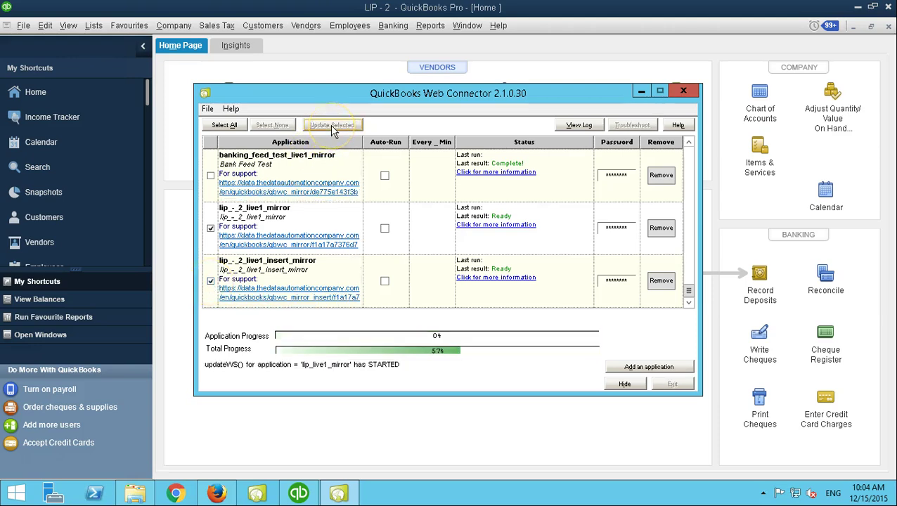